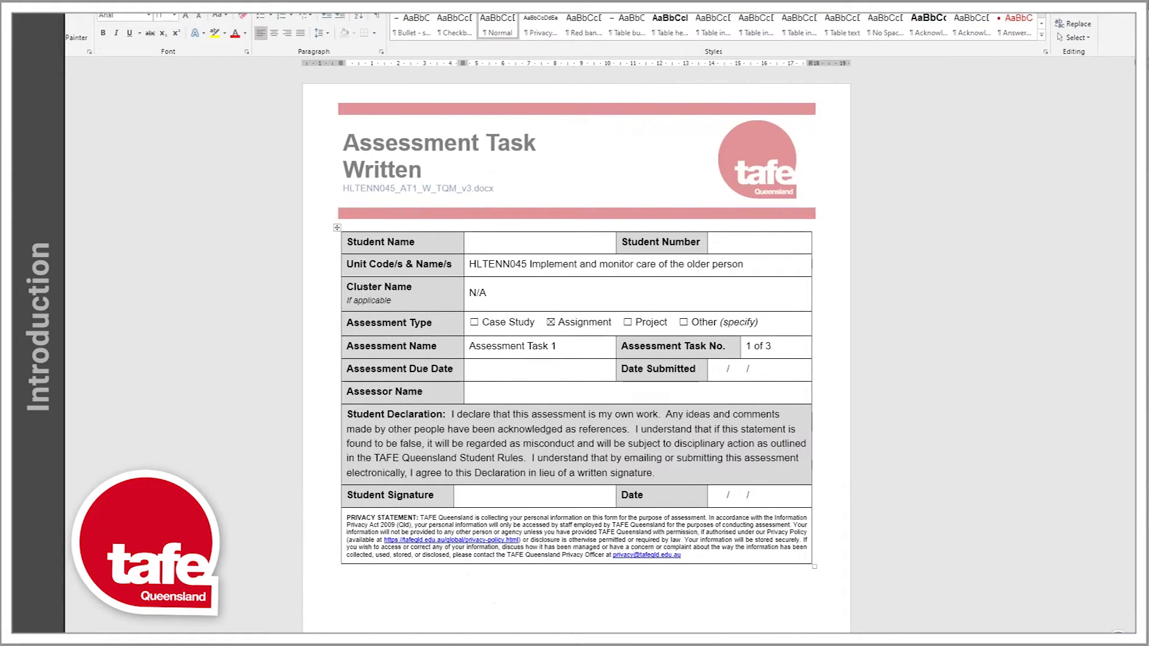
# Scroll through the Assessment Task 1 Word document from the cover sheet to the page 3 Submission Details table.
pyautogui.scroll(-10, 576, 319)
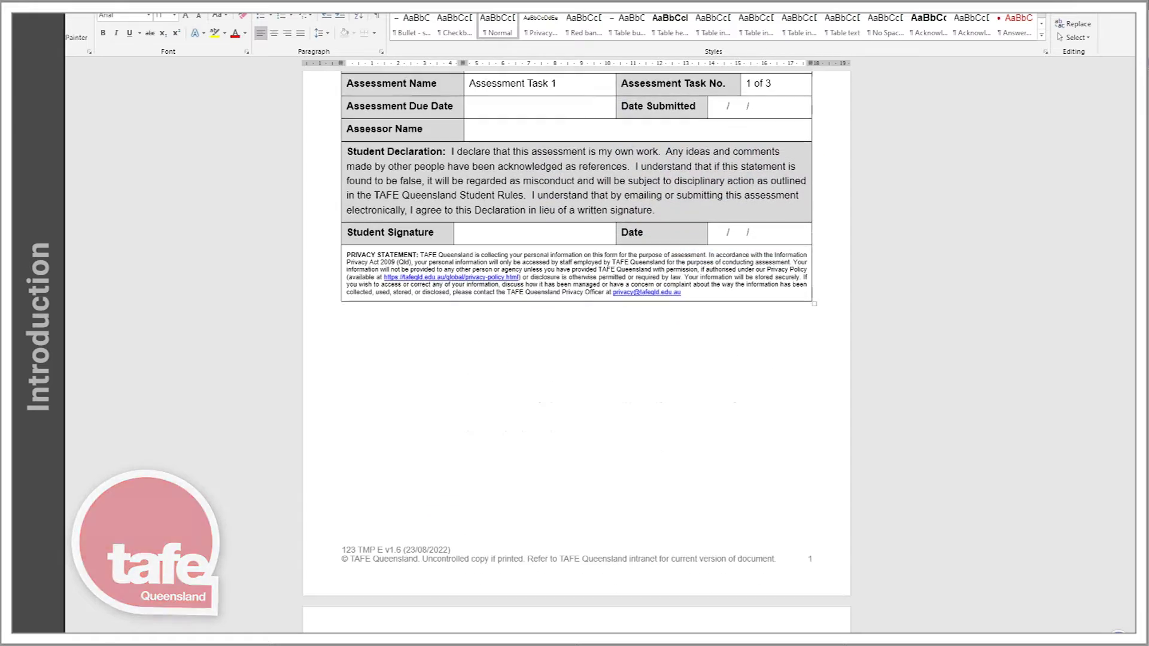
pyautogui.scroll(-8, 576, 319)
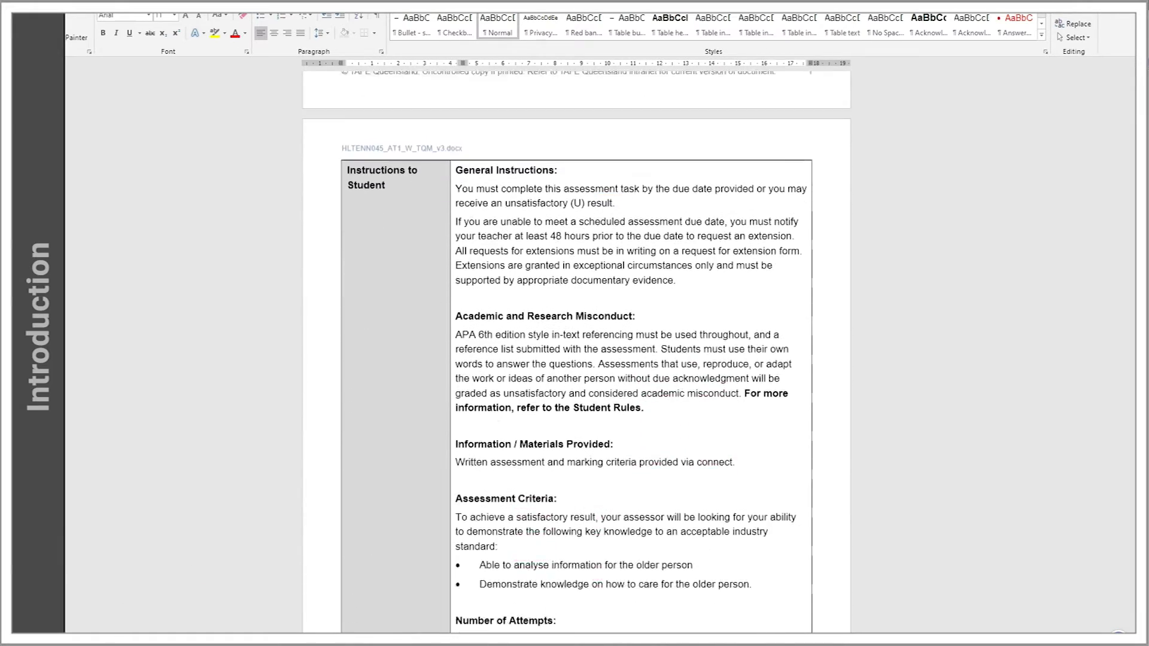
pyautogui.scroll(-8, 576, 320)
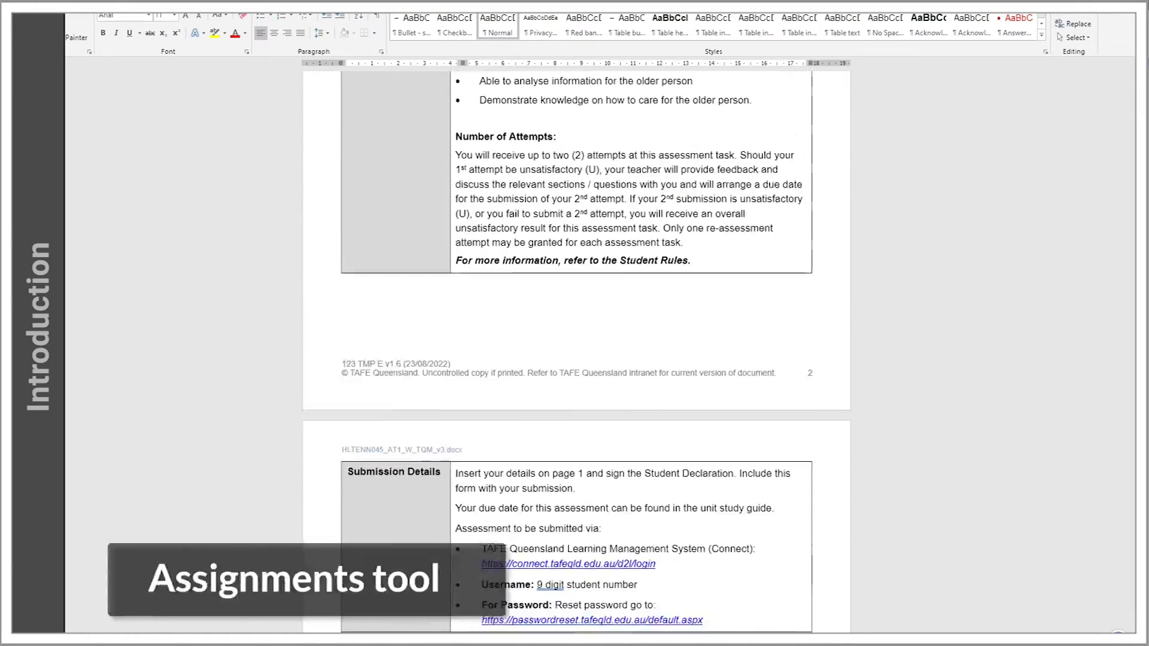
pyautogui.scroll(-1, 576, 351)
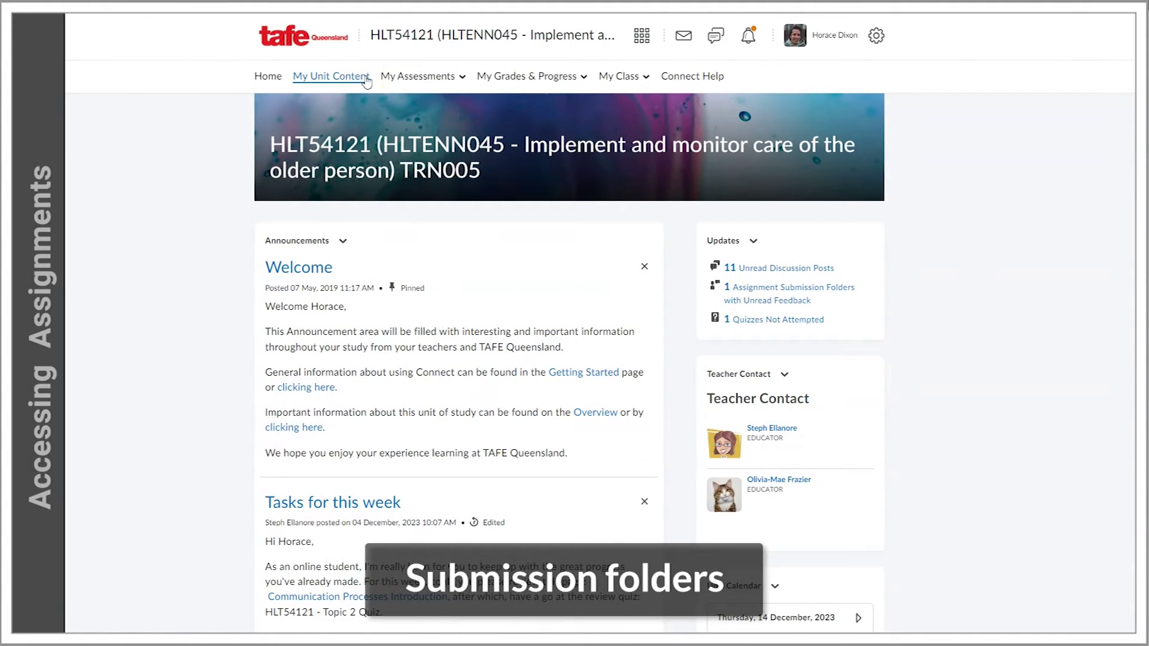
pyautogui.click(365, 78)
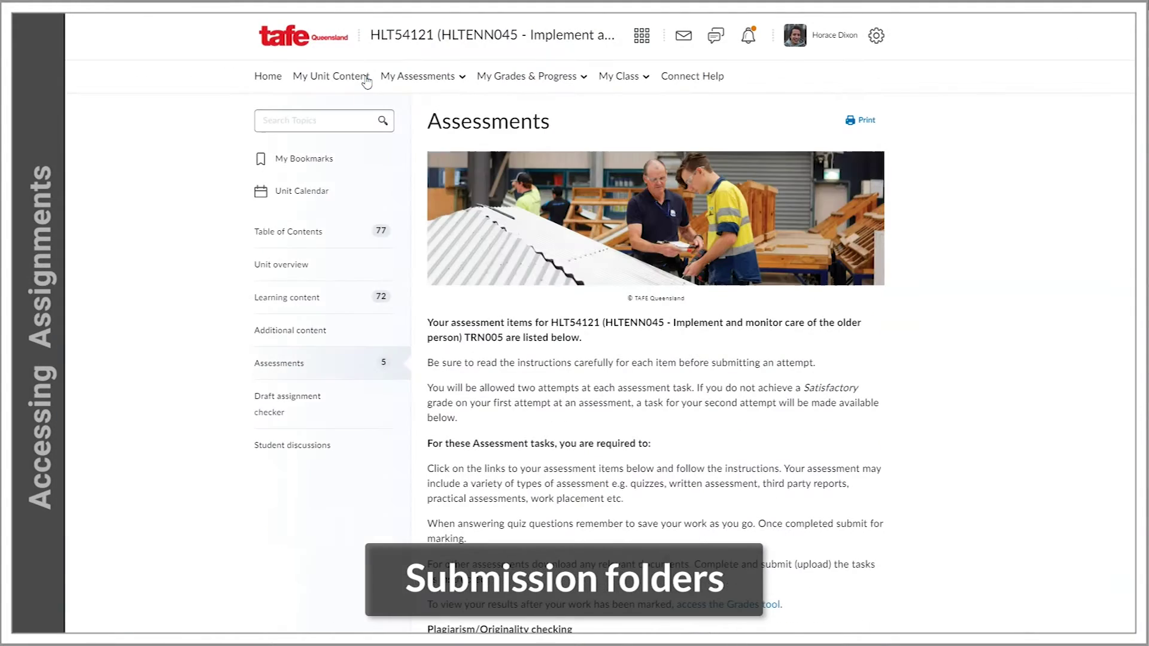
pyautogui.click(300, 298)
pyautogui.click(299, 264)
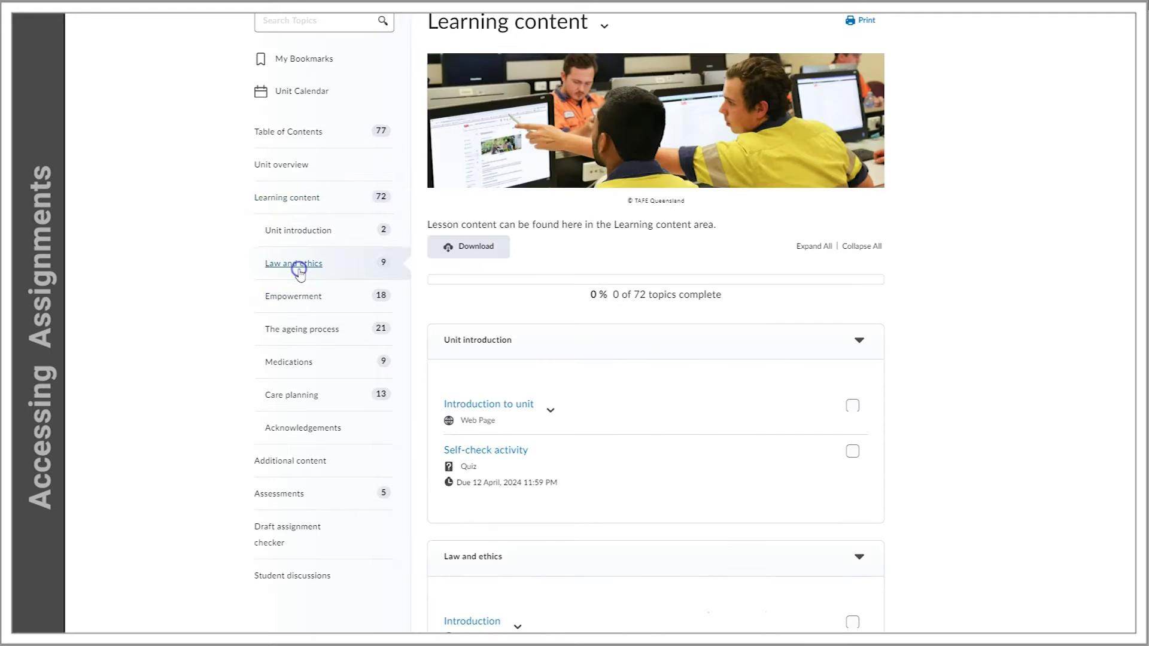
pyautogui.scroll(-3, 655, 335)
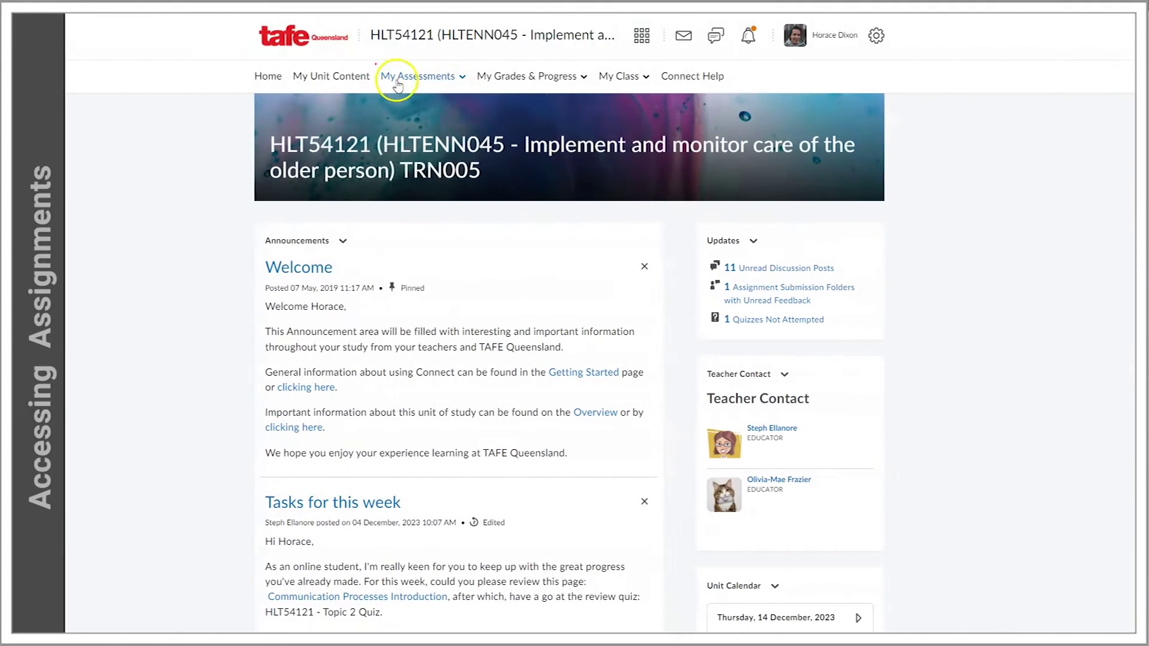
pyautogui.click(396, 84)
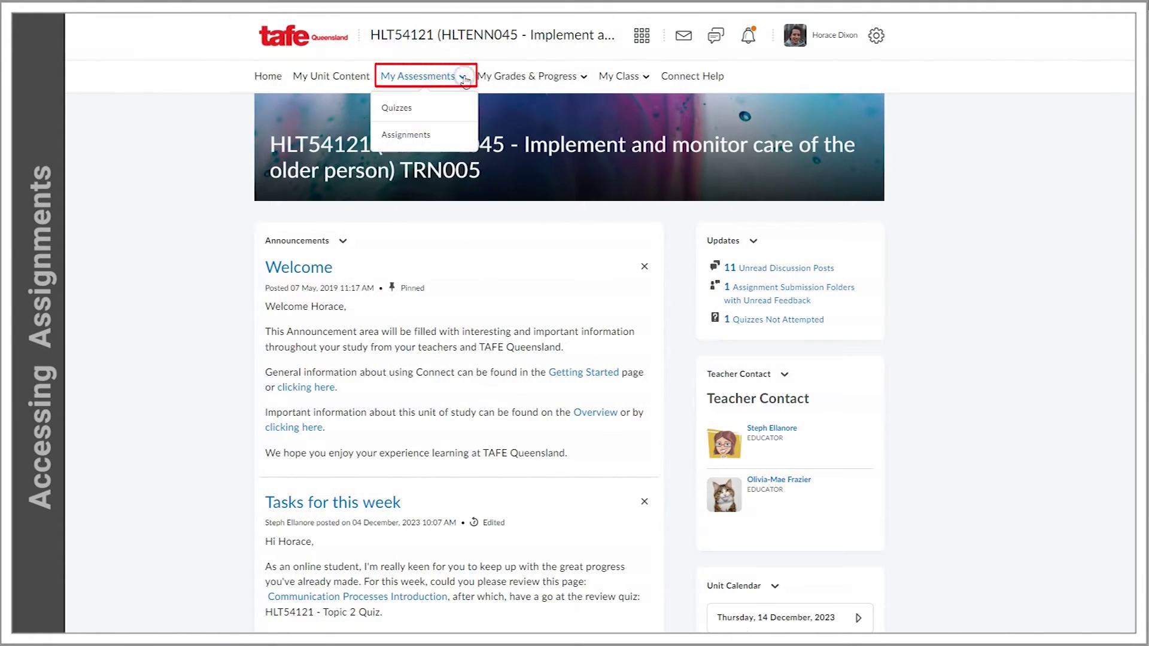
pyautogui.click(441, 148)
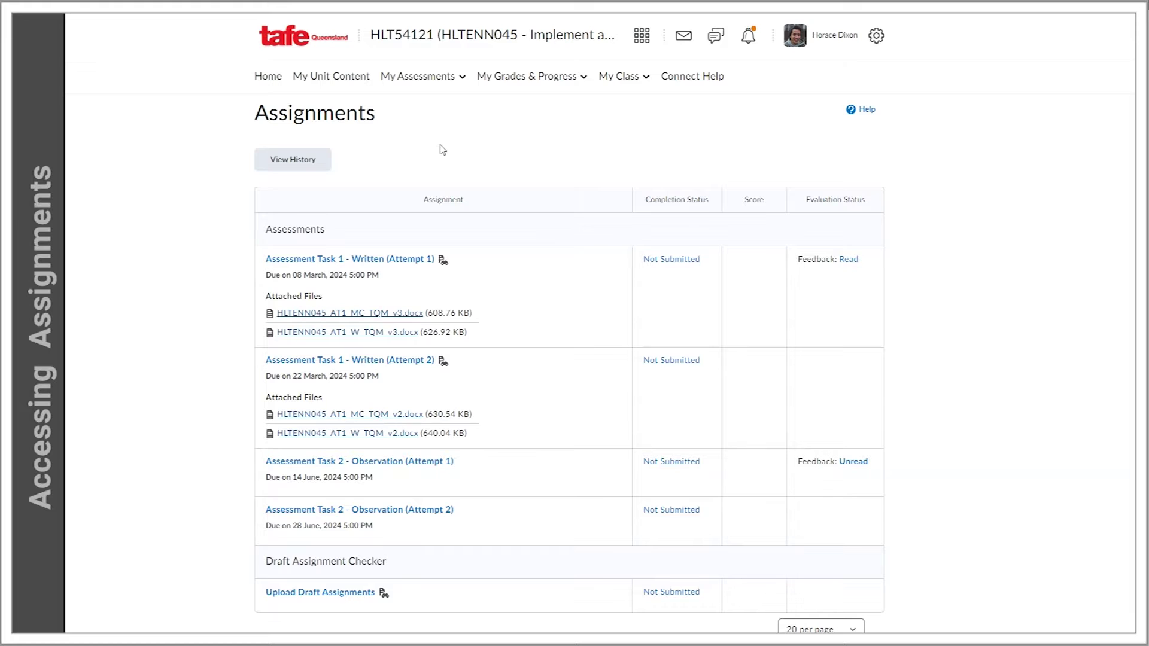
pyautogui.click(339, 79)
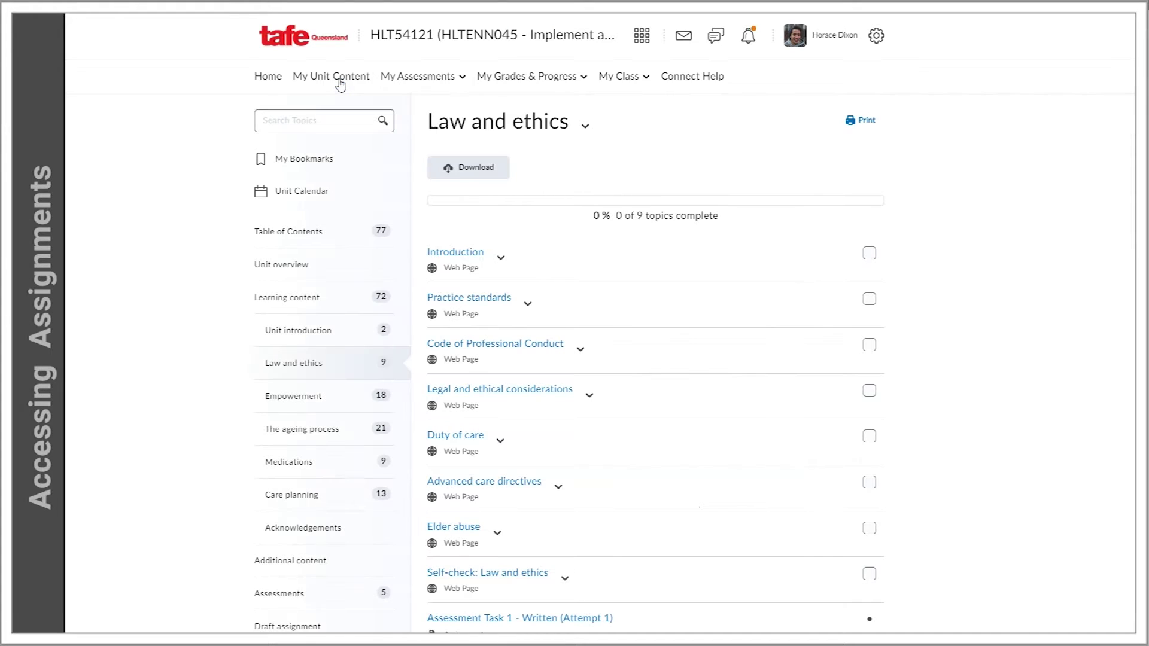
pyautogui.click(301, 609)
pyautogui.scroll(-8, 598, 359)
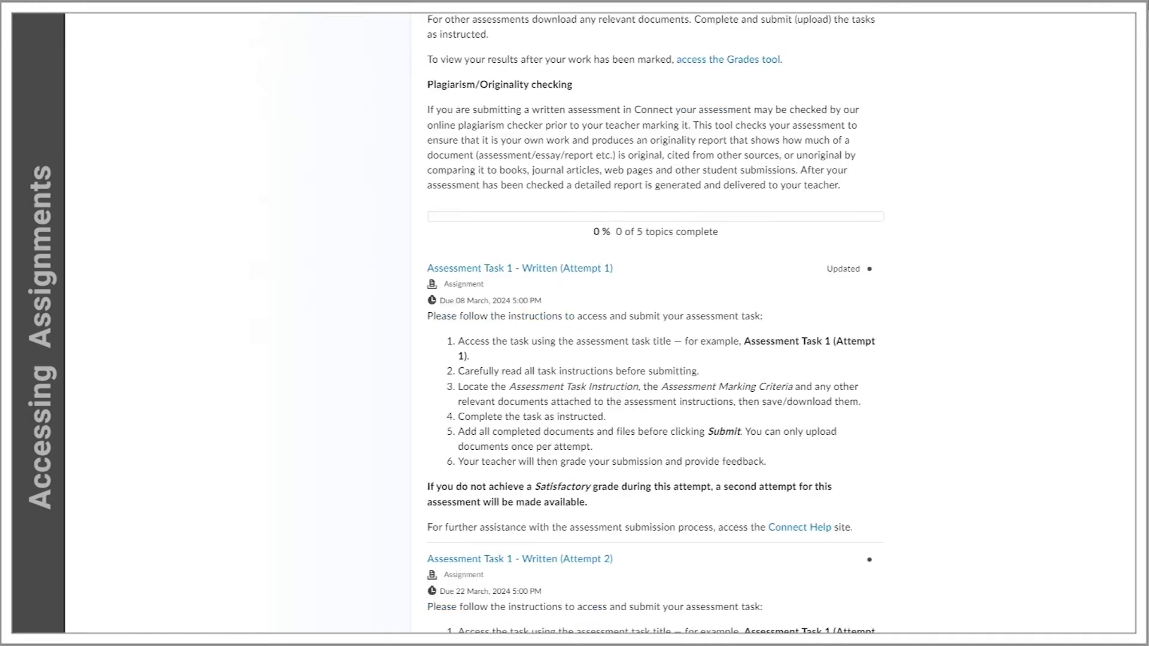
pyautogui.scroll(-4, 599, 323)
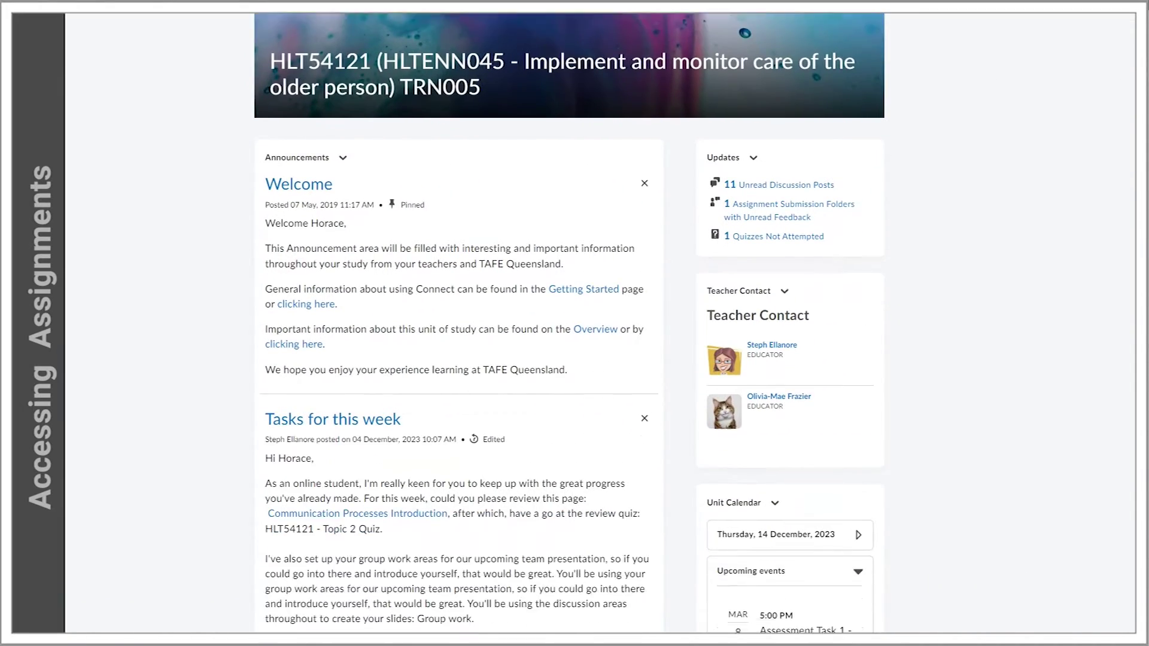
pyautogui.scroll(-6, 1087, 299)
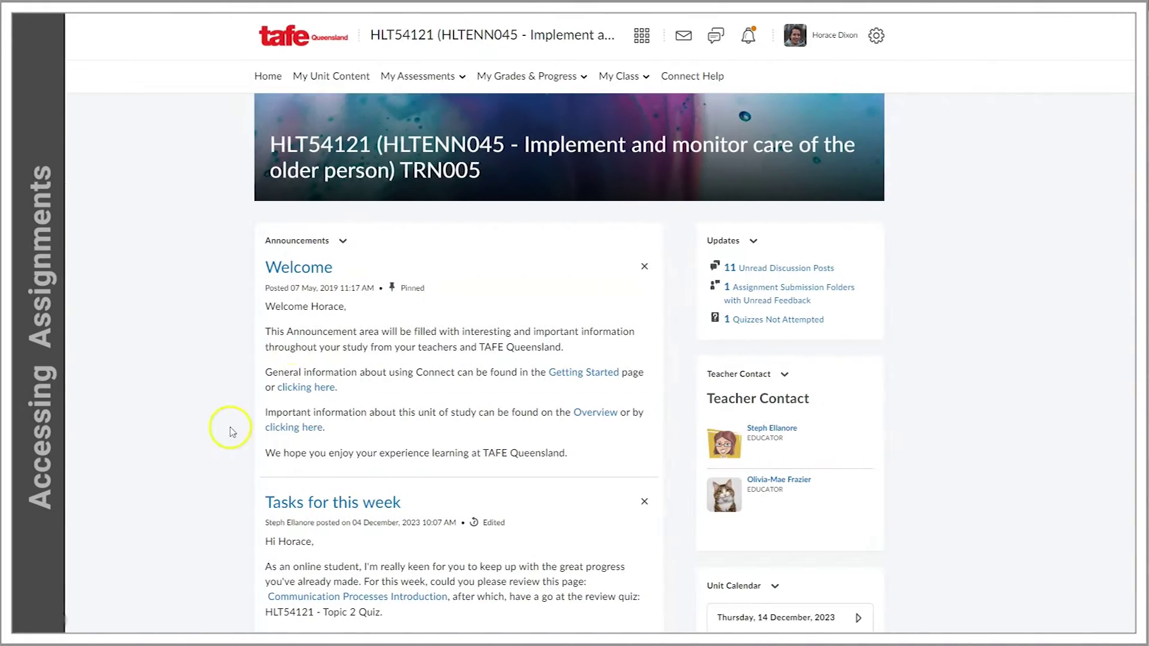
# Go to My Assessments > Assignments and open Assessment Task 1 - Written (Attempt 1).
pyautogui.click(461, 76)
pyautogui.click(443, 144)
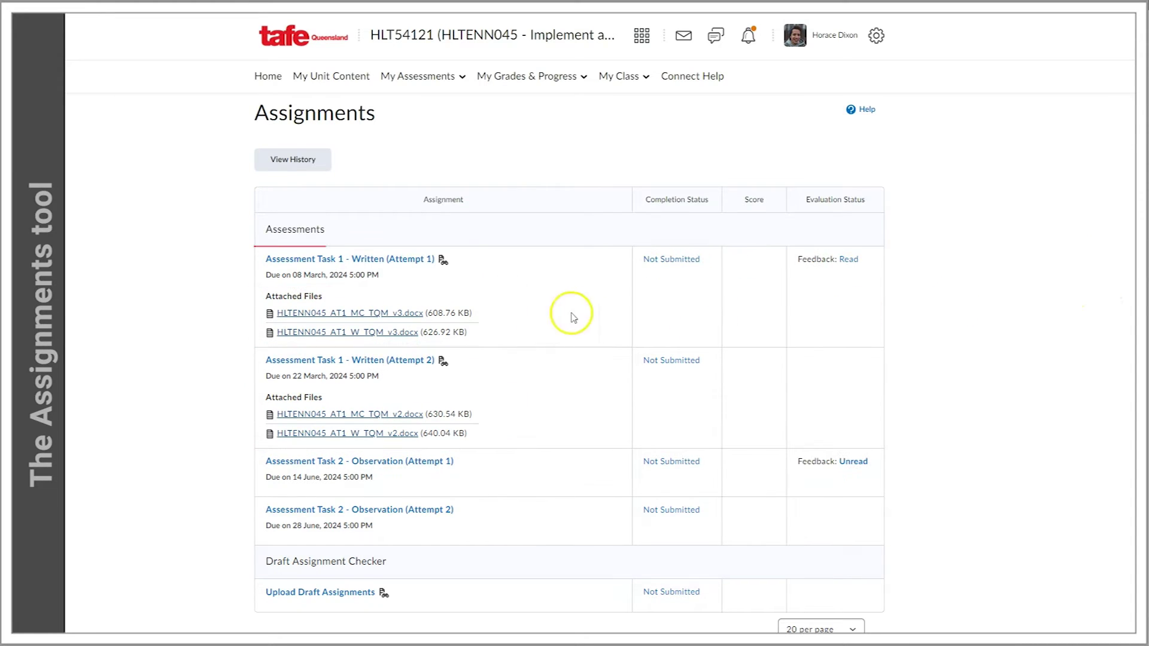
pyautogui.click(385, 262)
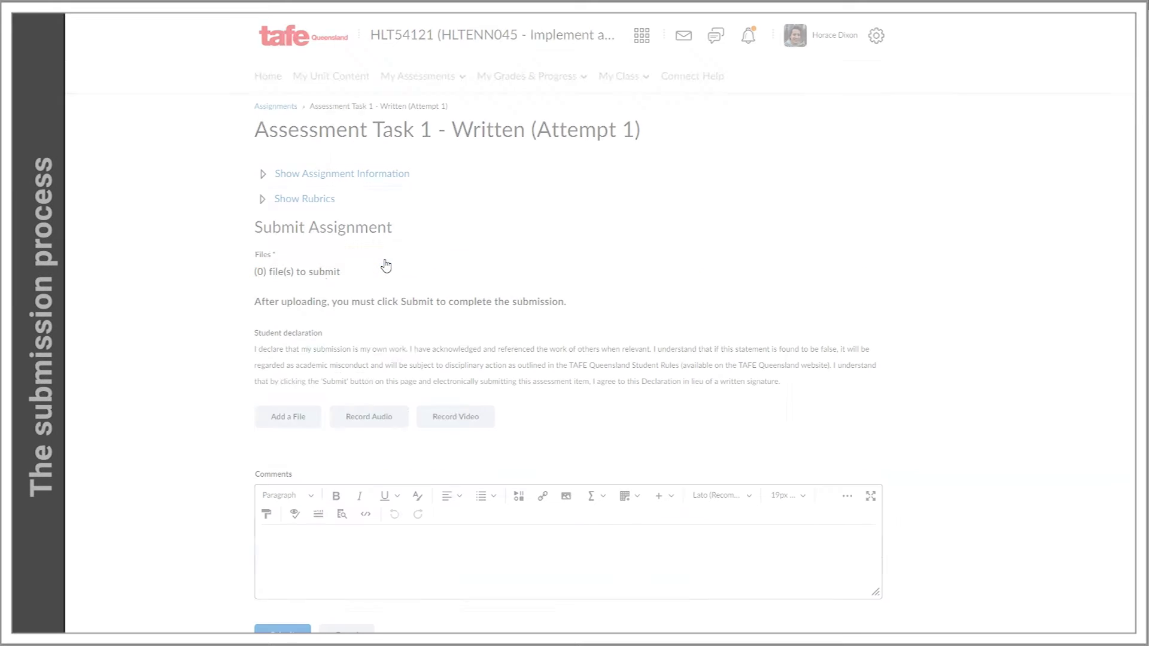
# Expand the Attempt 1 assignment information, check the marking rubric, then download all attached files.
pyautogui.click(263, 173)
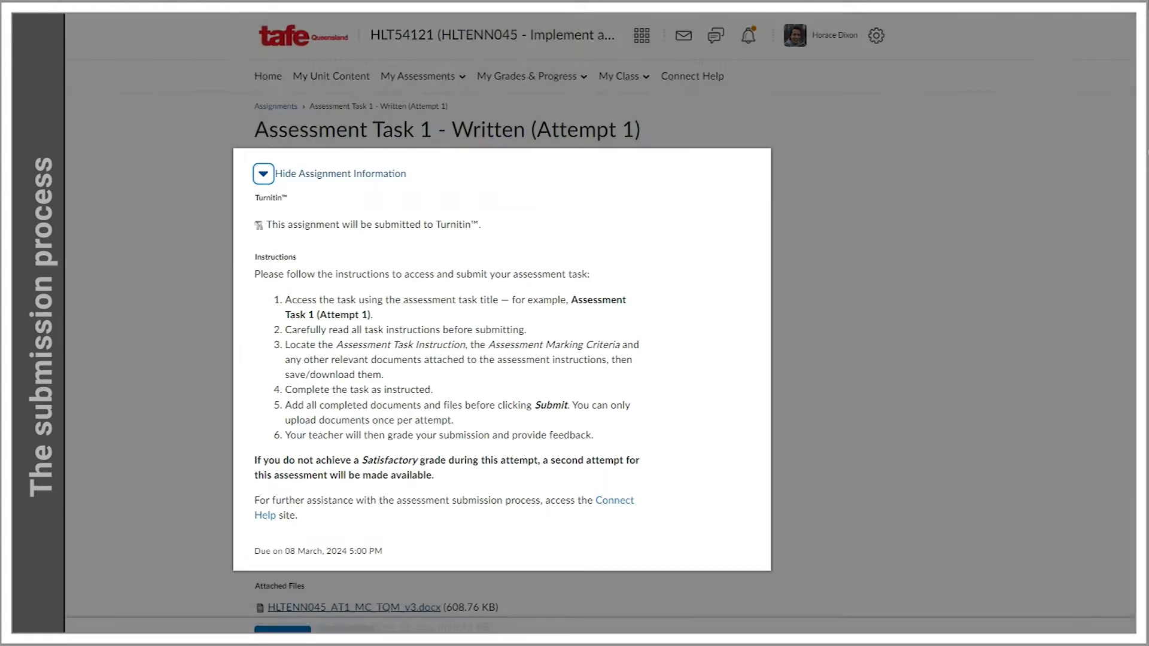
pyautogui.scroll(-1, 600, 323)
pyautogui.scroll(-7, 600, 323)
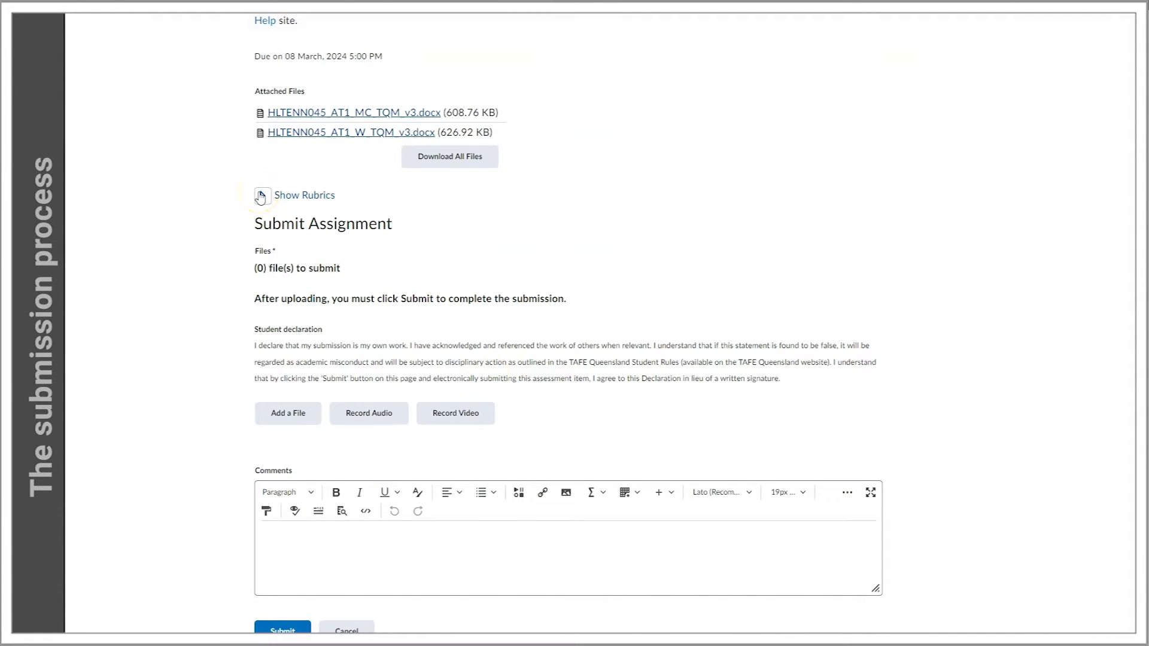
pyautogui.click(260, 197)
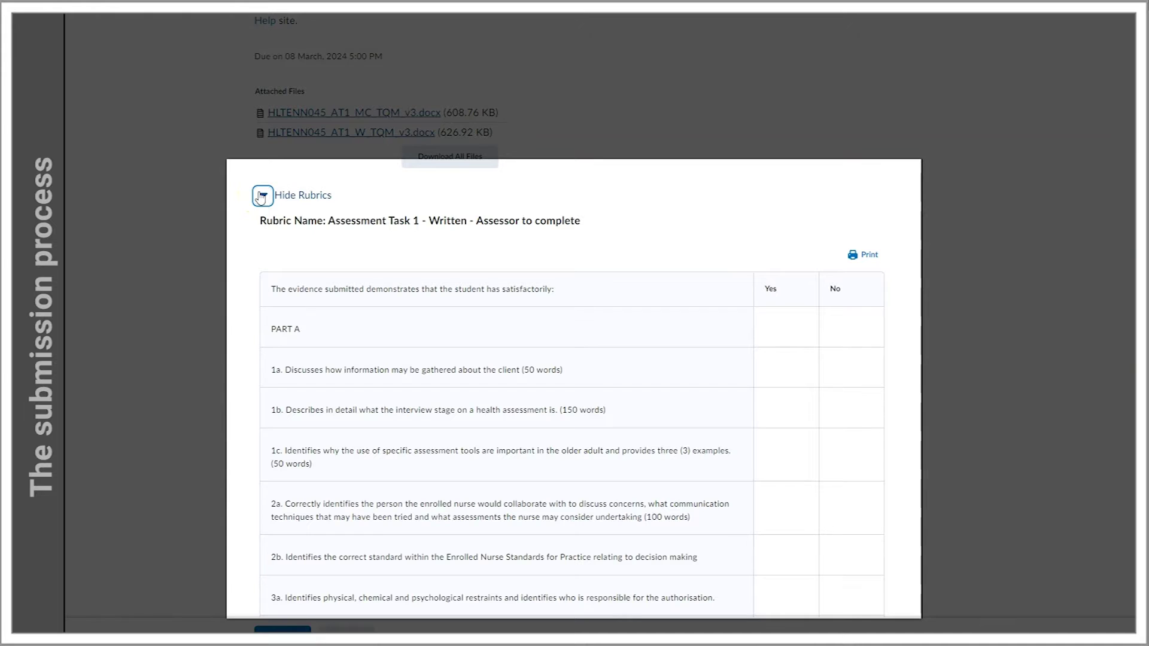
pyautogui.click(260, 197)
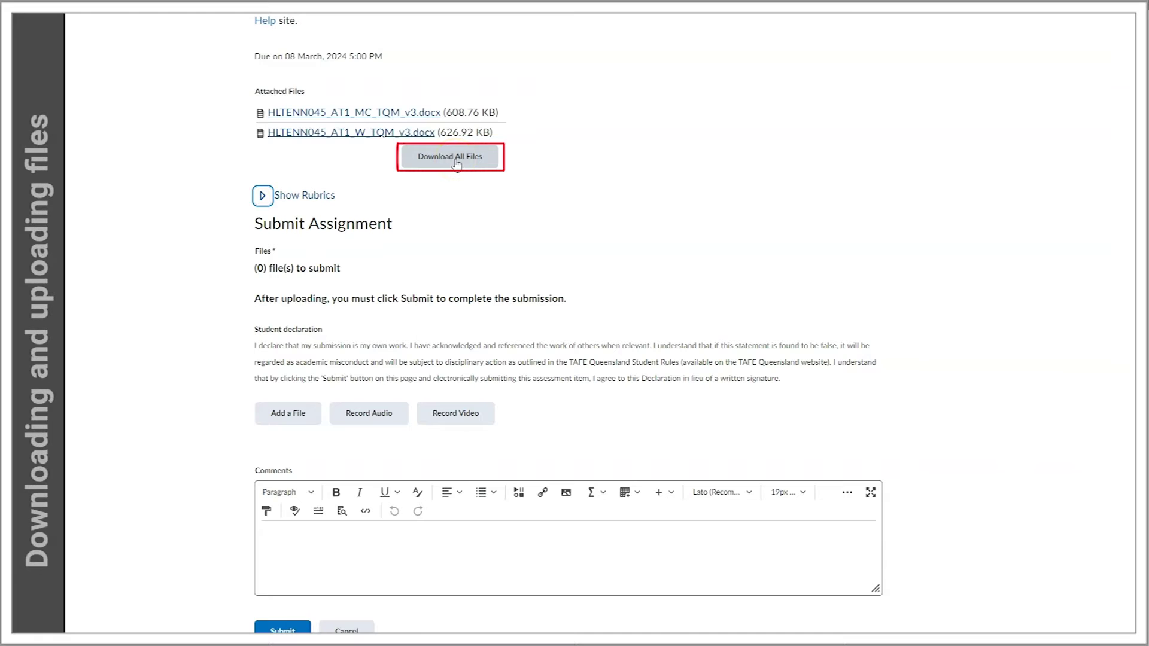
pyautogui.click(456, 160)
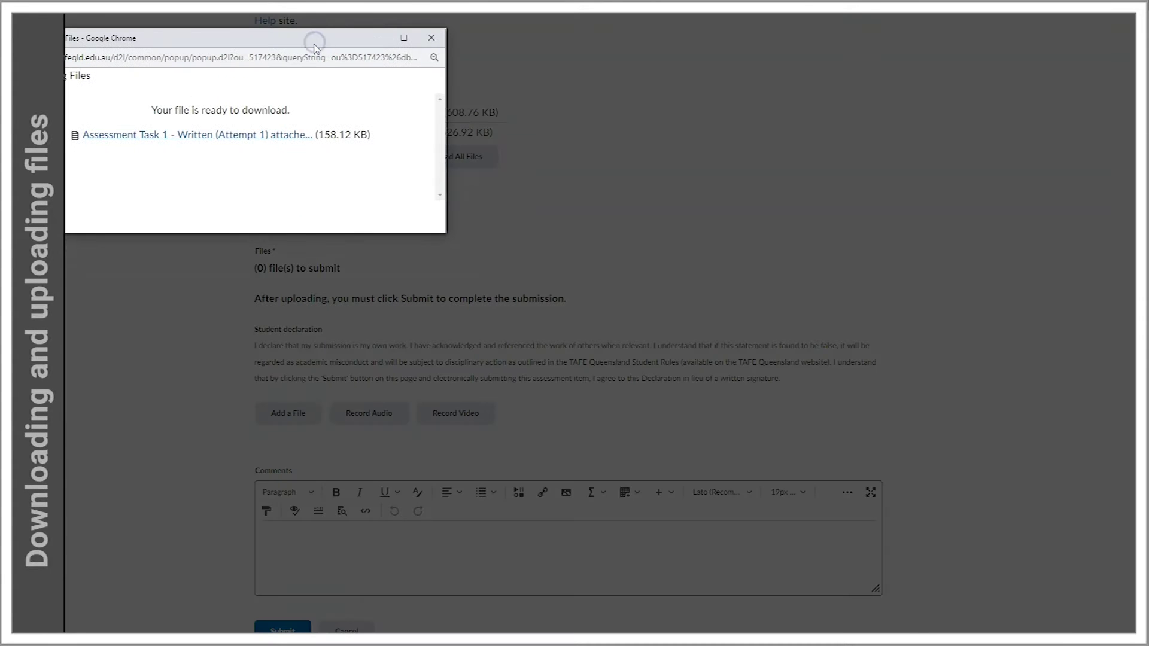
# Save the zipped Assessment Task 1 attachments into Documents and close the download window.
pyautogui.click(251, 135)
pyautogui.click(478, 629)
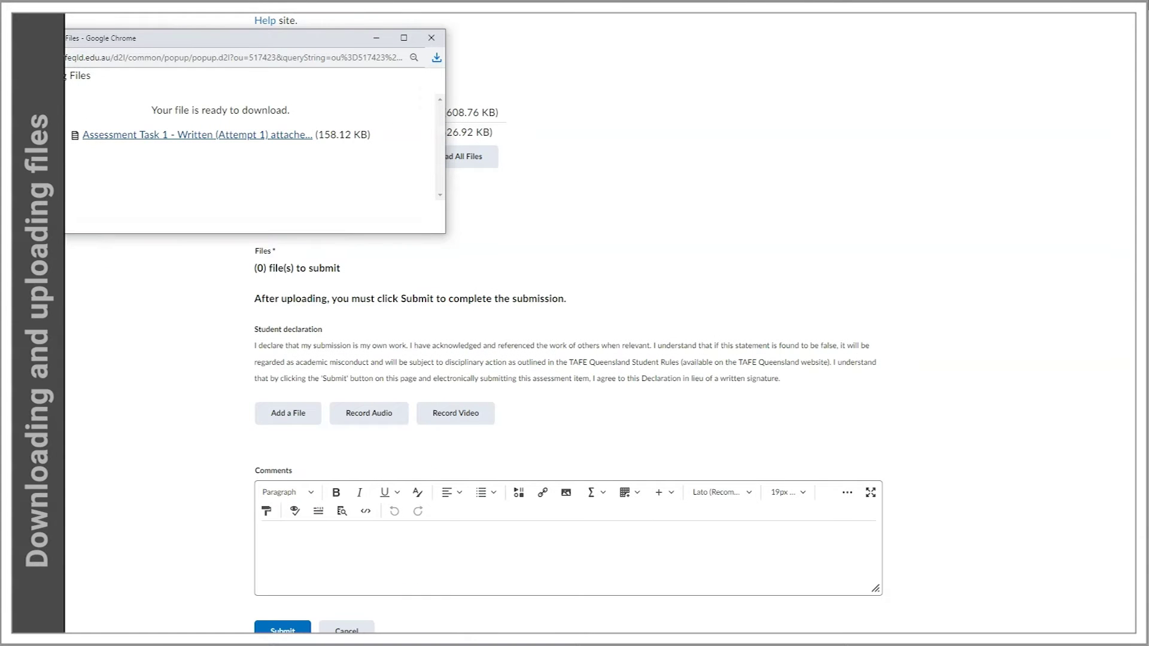
pyautogui.click(67, 239)
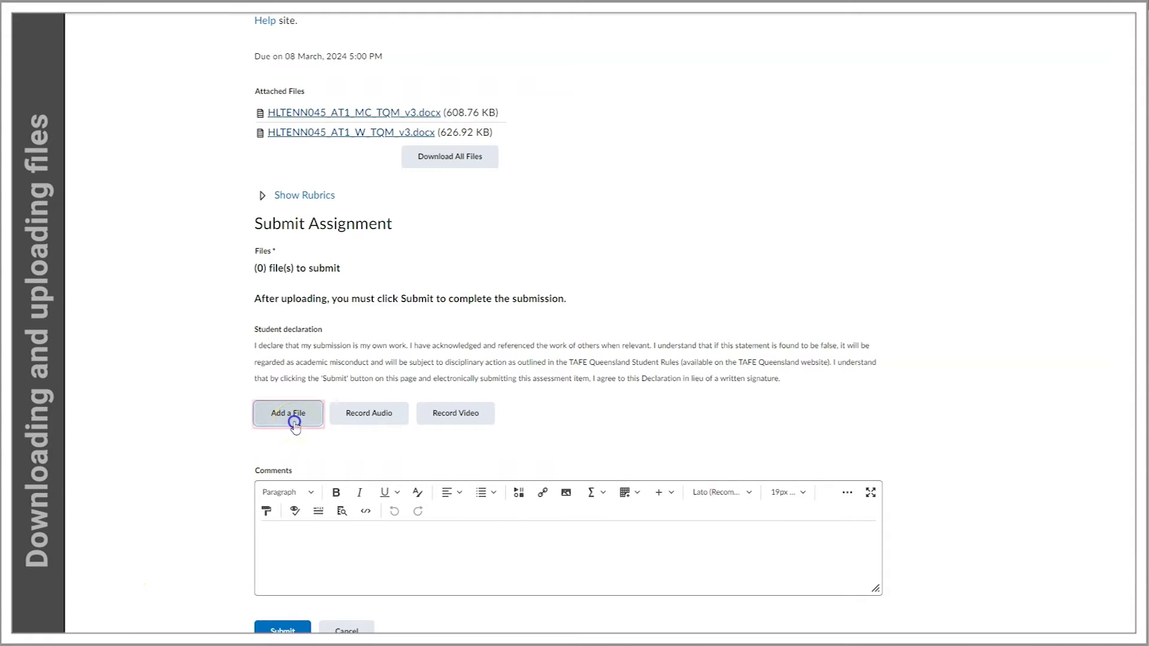
pyautogui.click(293, 424)
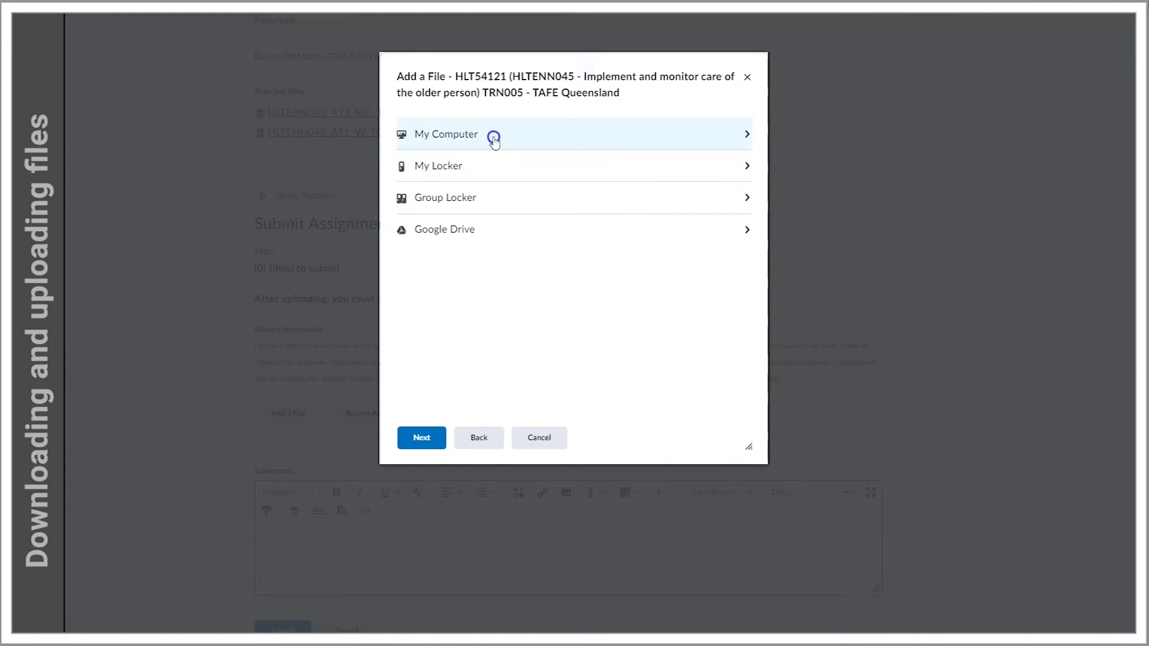
# Upload the completed 11.61 KB Assessment Task 01 Word document from My Computer to the submission.
pyautogui.click(493, 138)
pyautogui.click(461, 155)
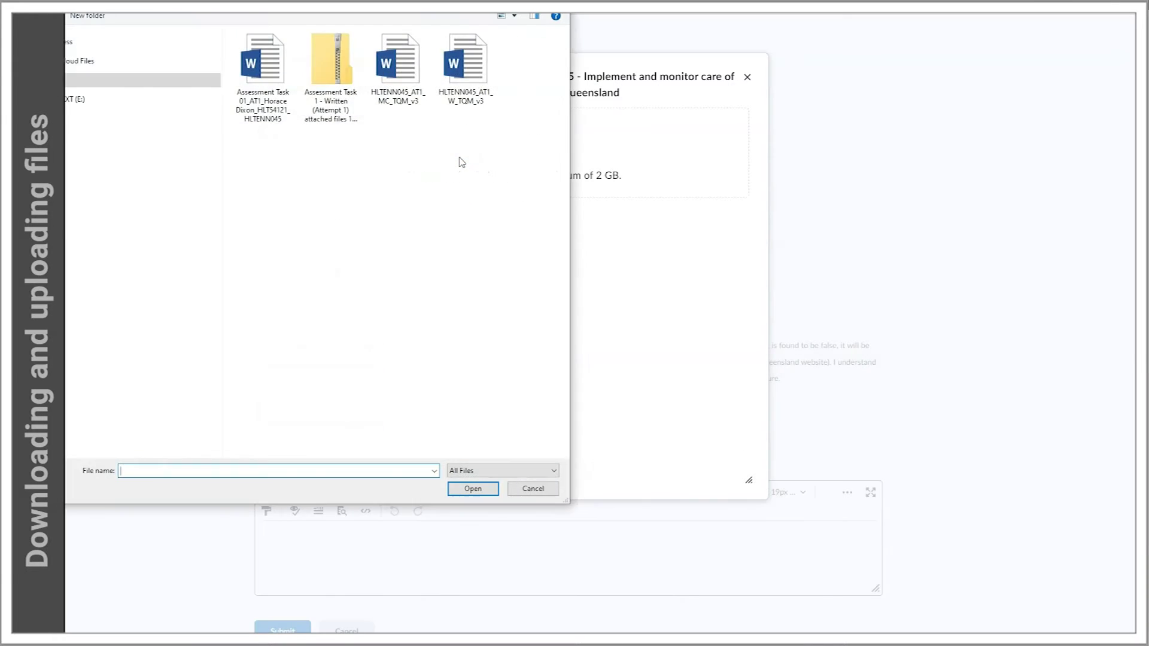
pyautogui.click(290, 117)
pyautogui.click(466, 494)
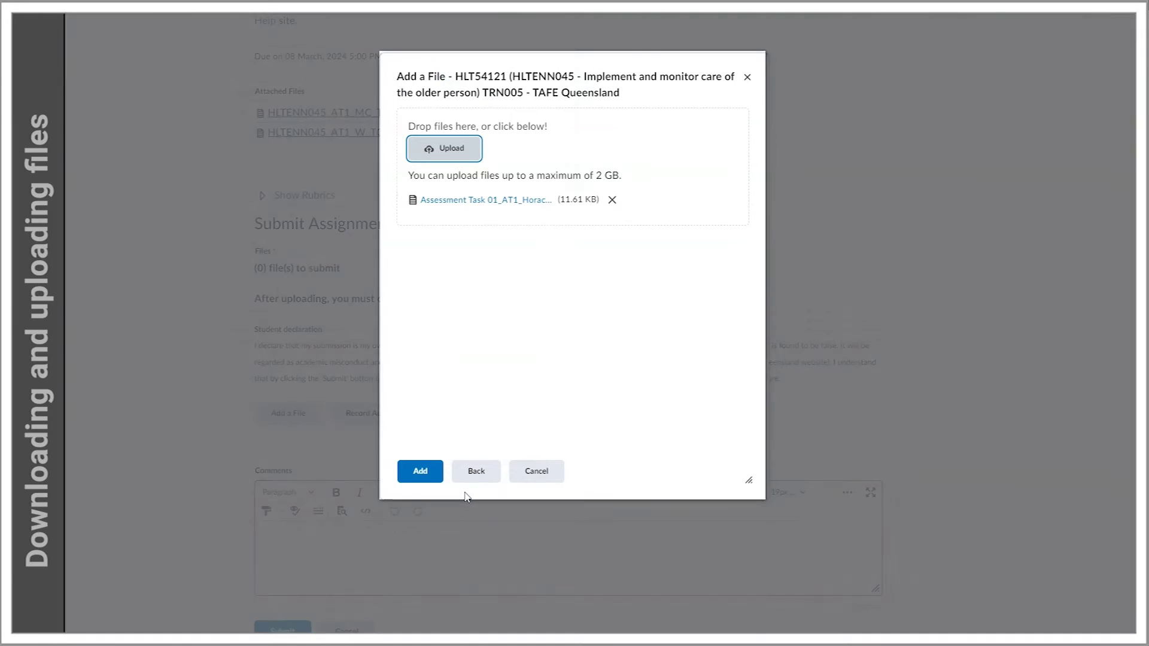
pyautogui.click(420, 471)
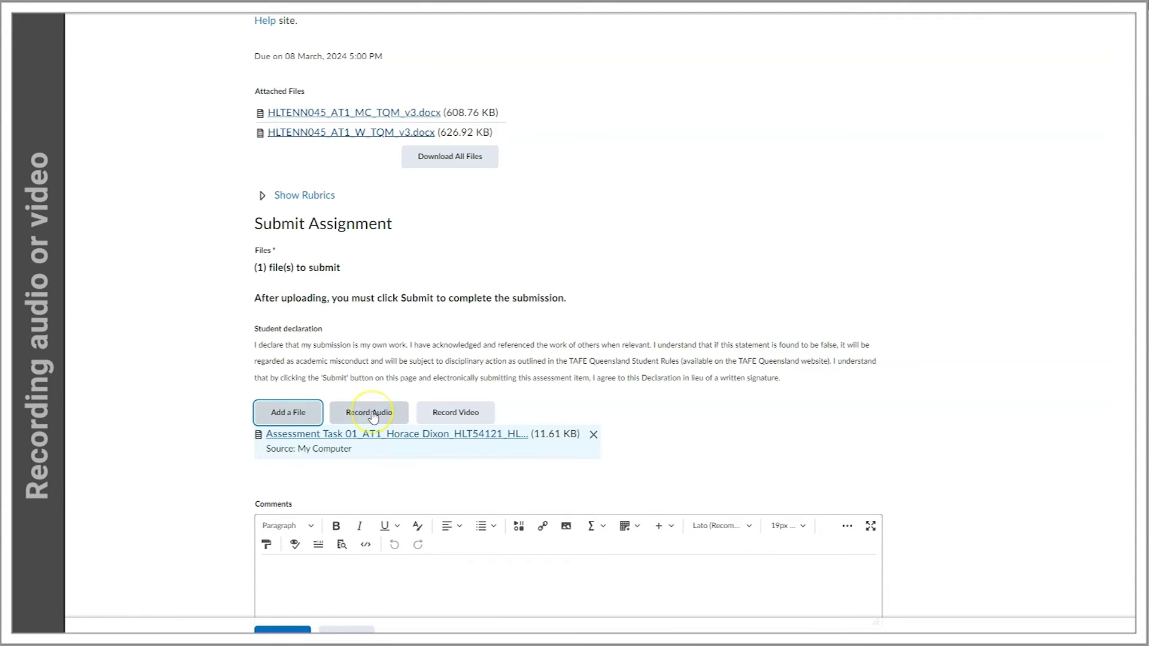
pyautogui.click(454, 414)
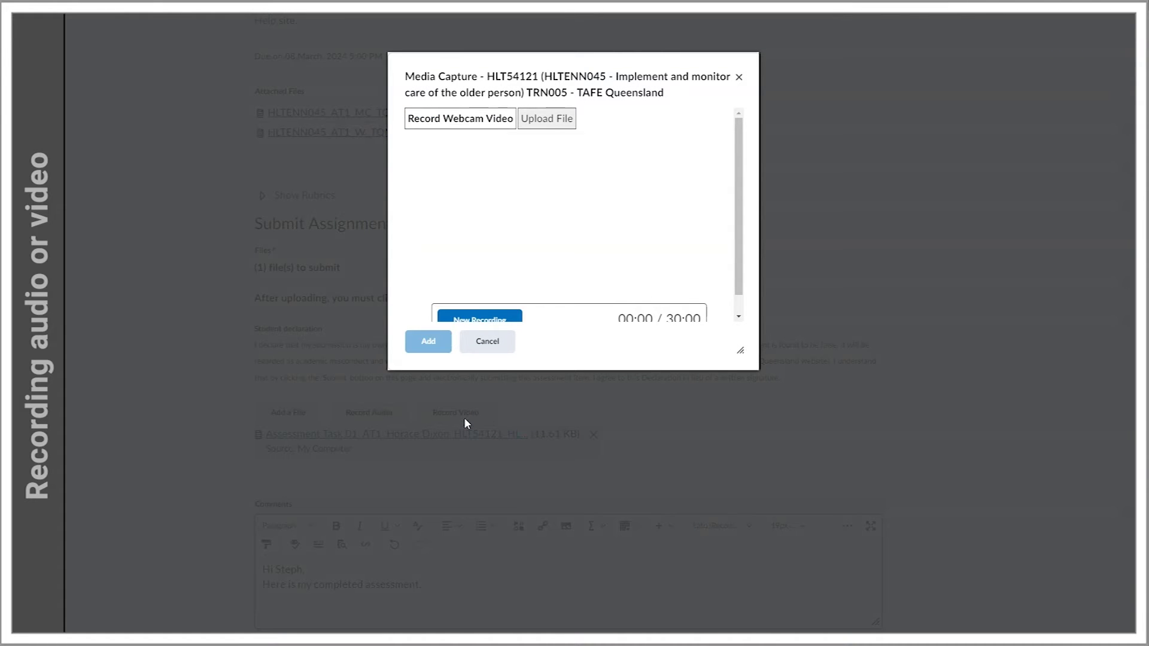
pyautogui.scroll(-1, 737, 227)
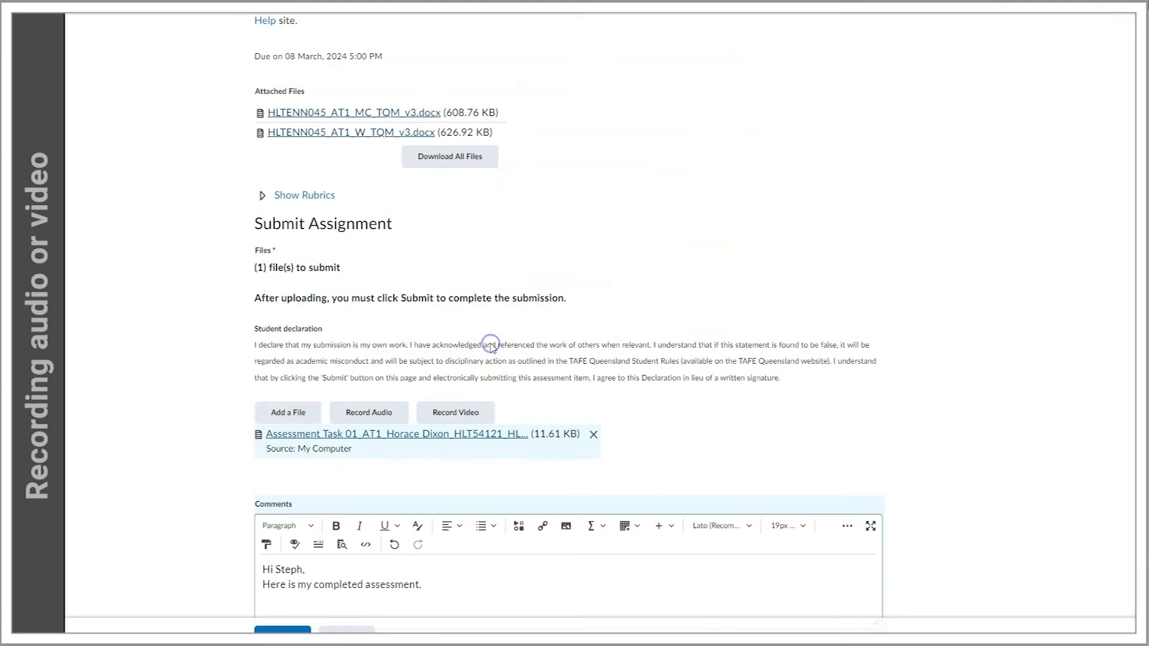
pyautogui.click(454, 394)
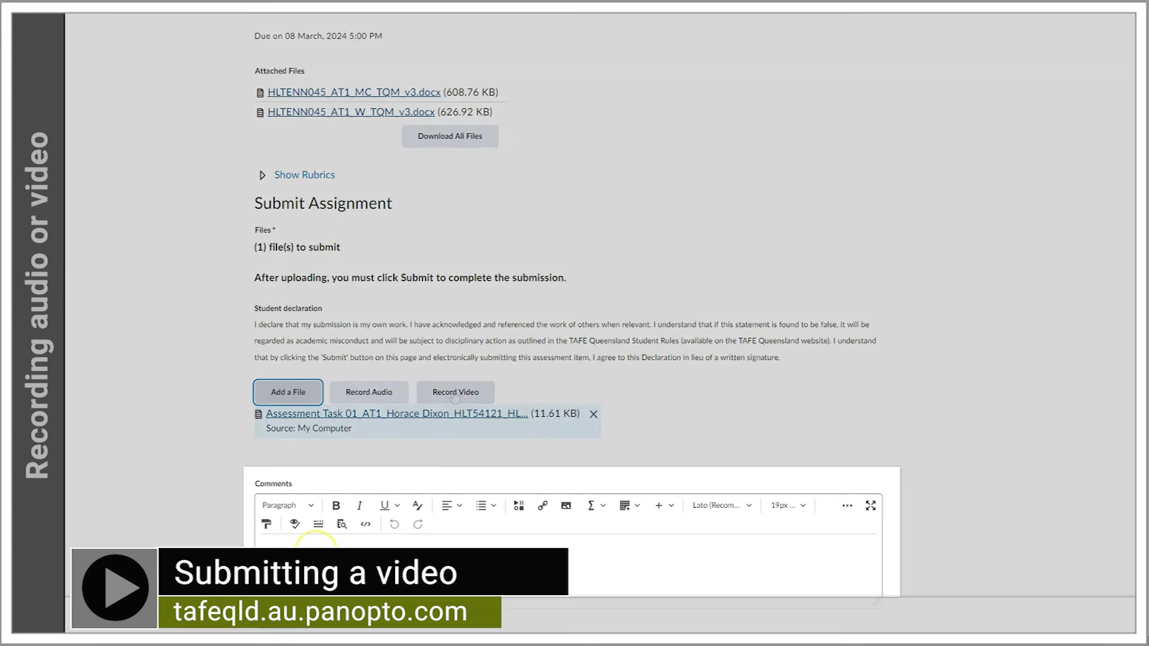
# Write a comment greeting the teacher by name, followed by the line 'Here is my completed'.
pyautogui.click(317, 548)
pyautogui.write('Hi Steph,')
pyautogui.press('Return')
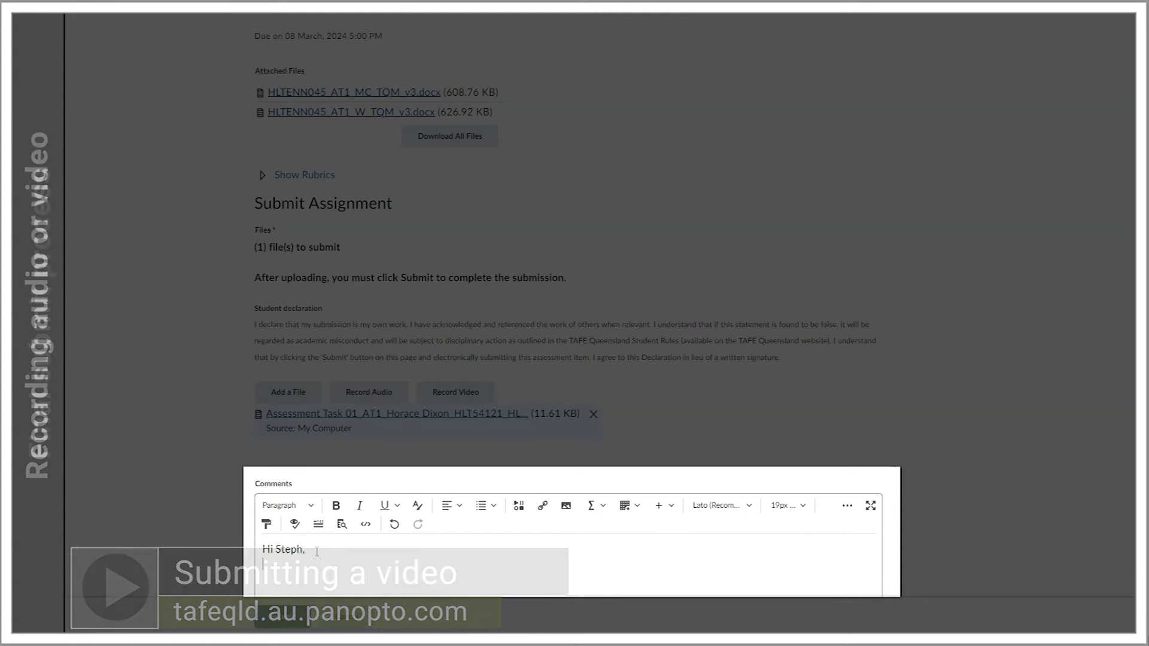
pyautogui.write('Here is my completed assessment.')
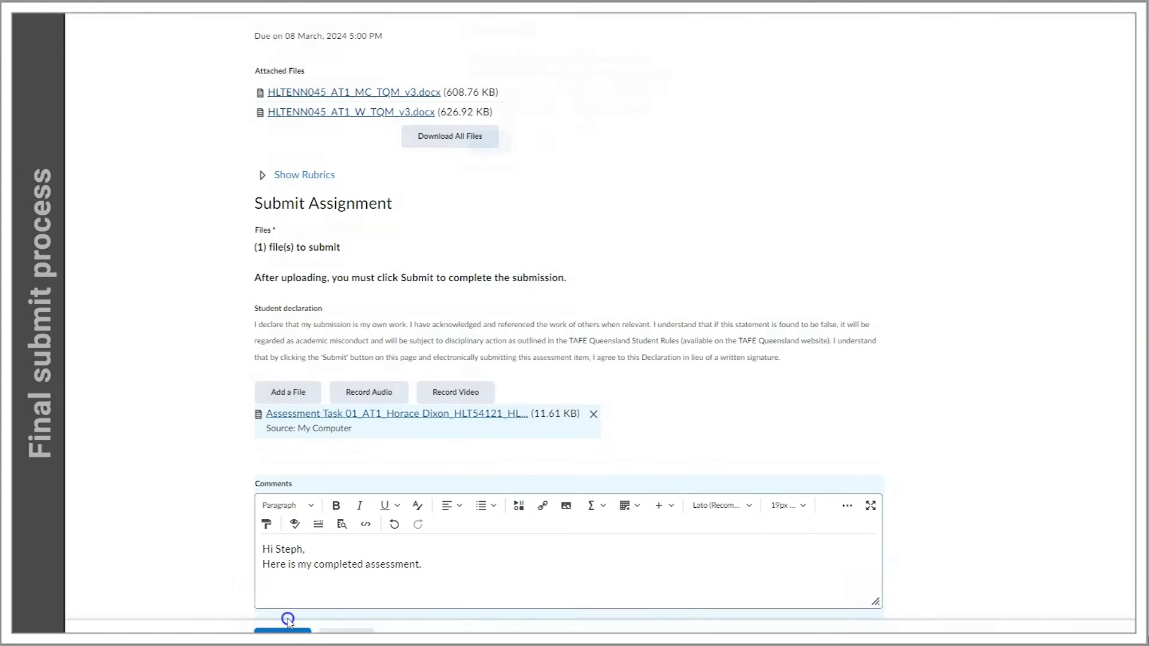
# Submit the assignment, confirm the one-time submission, and finish with Done.
pyautogui.click(288, 622)
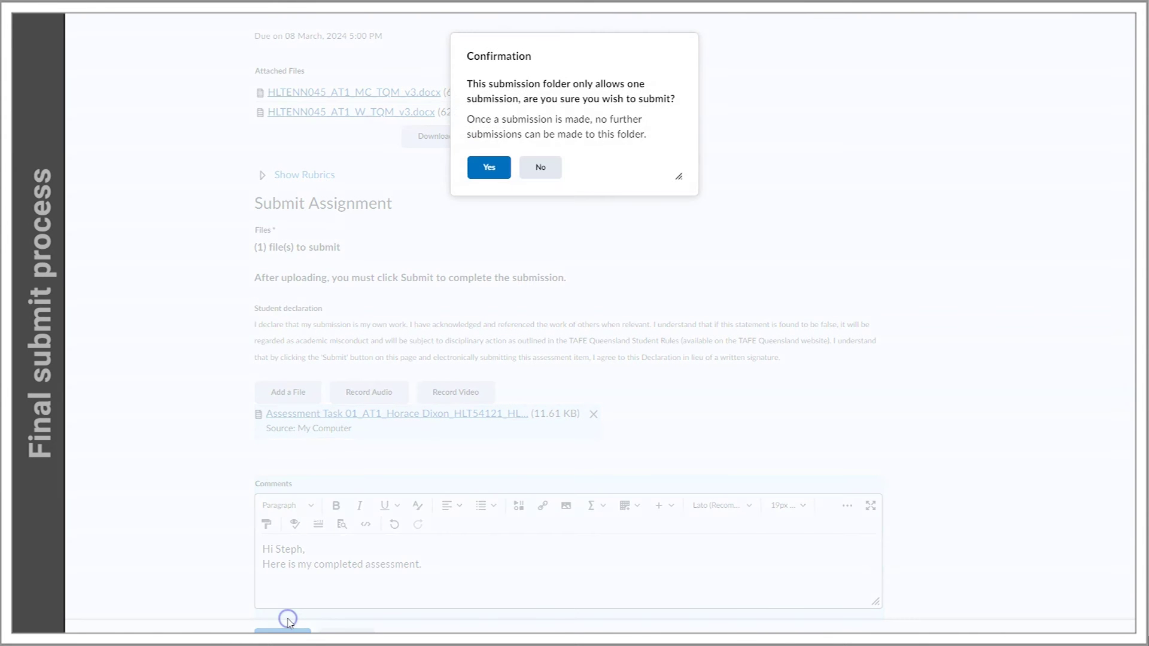
pyautogui.click(487, 171)
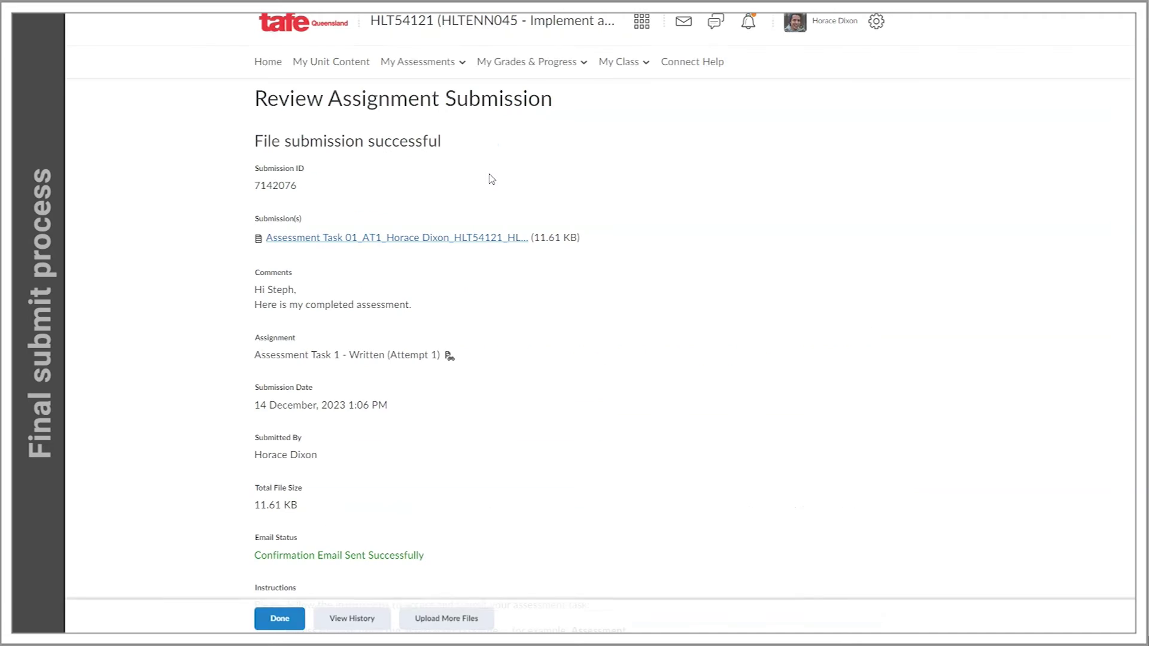
pyautogui.click(335, 311)
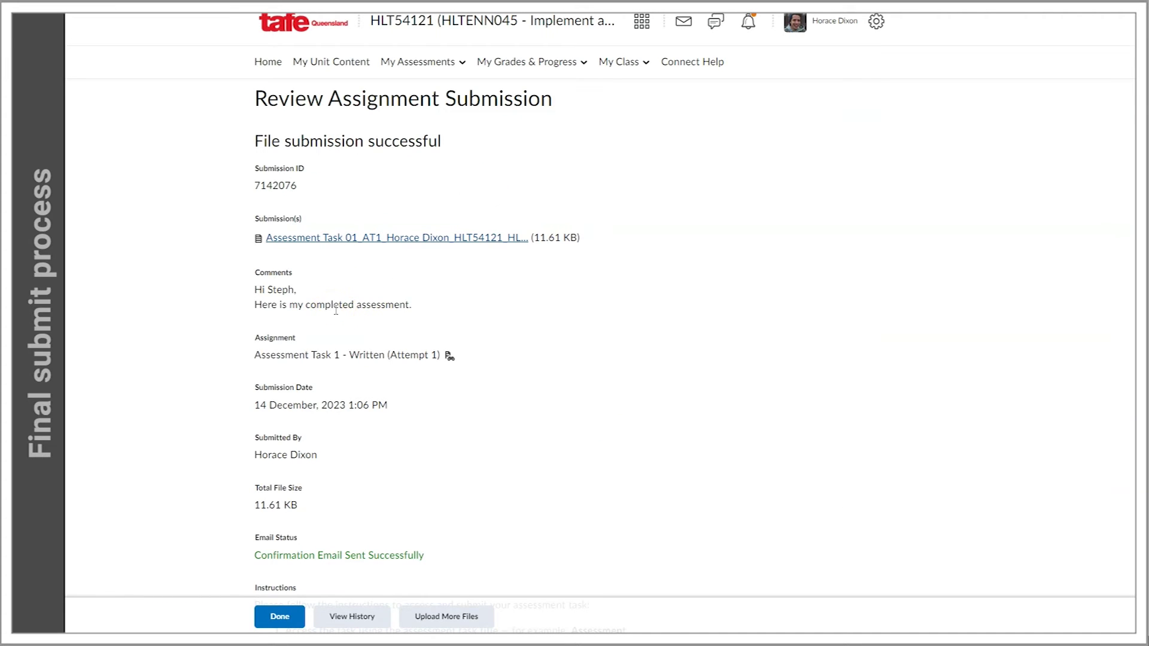
pyautogui.click(276, 618)
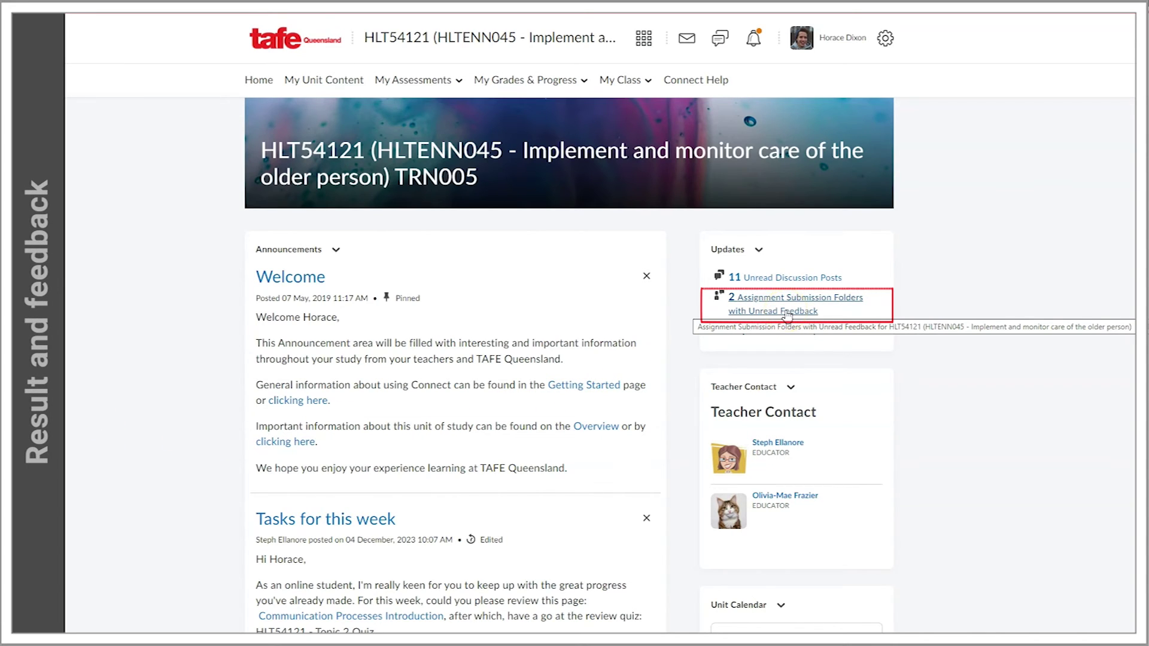
# Open the unread Attempt 1 feedback and scroll through the Satisfactory rubric result.
pyautogui.click(786, 316)
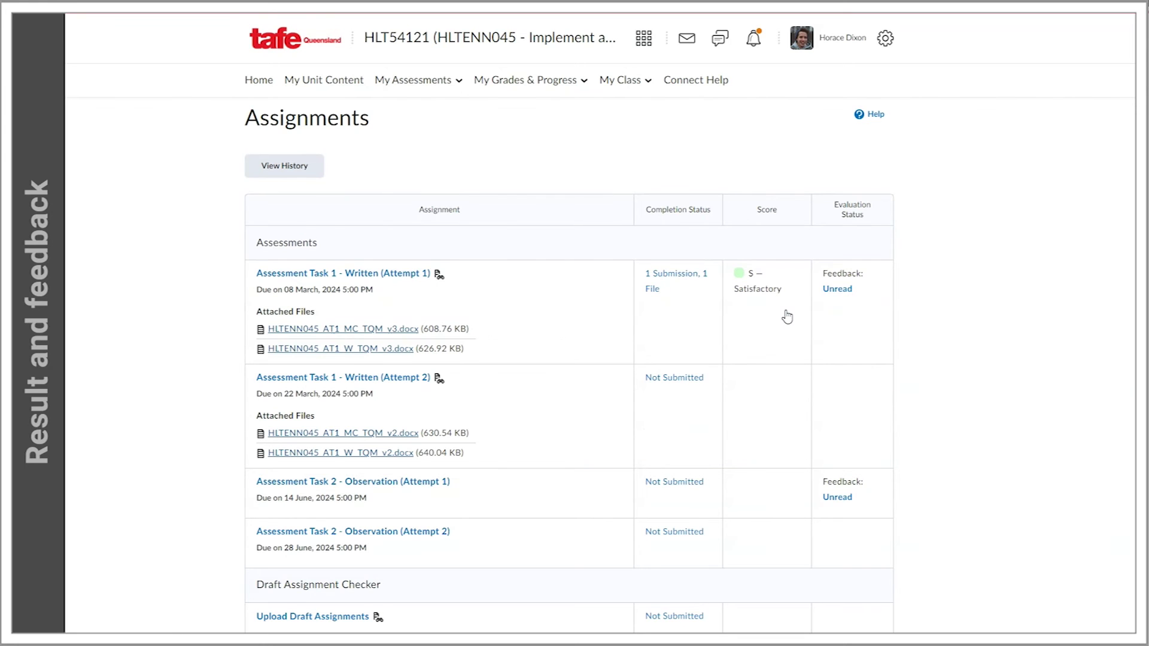
pyautogui.click(839, 291)
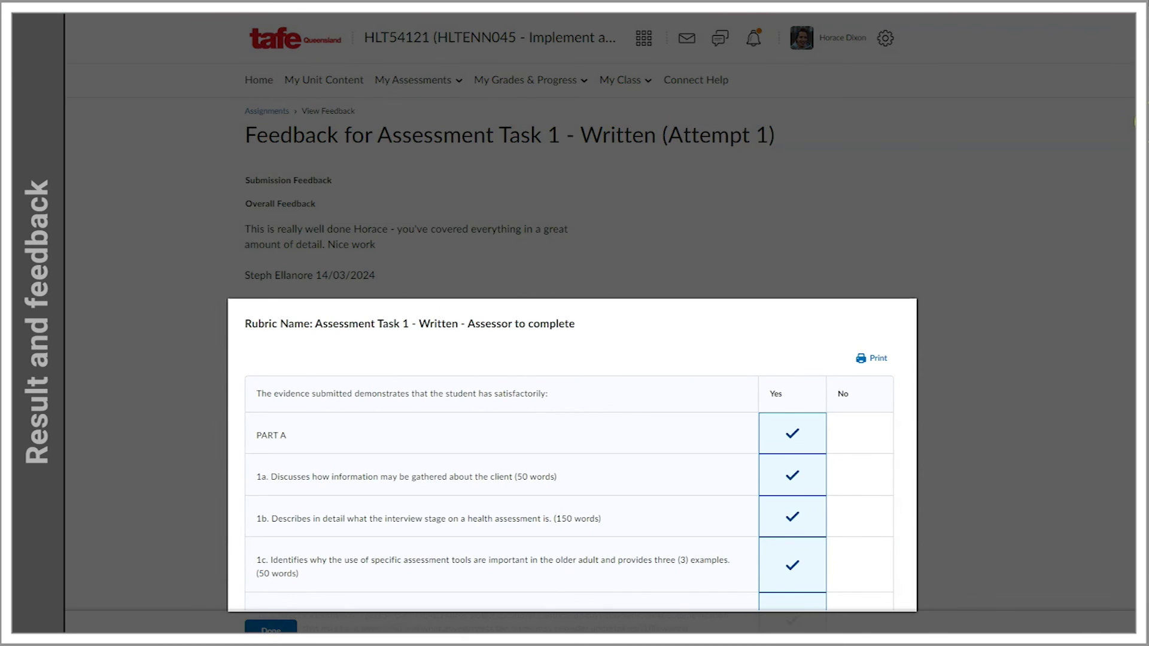
pyautogui.scroll(-15, 568, 359)
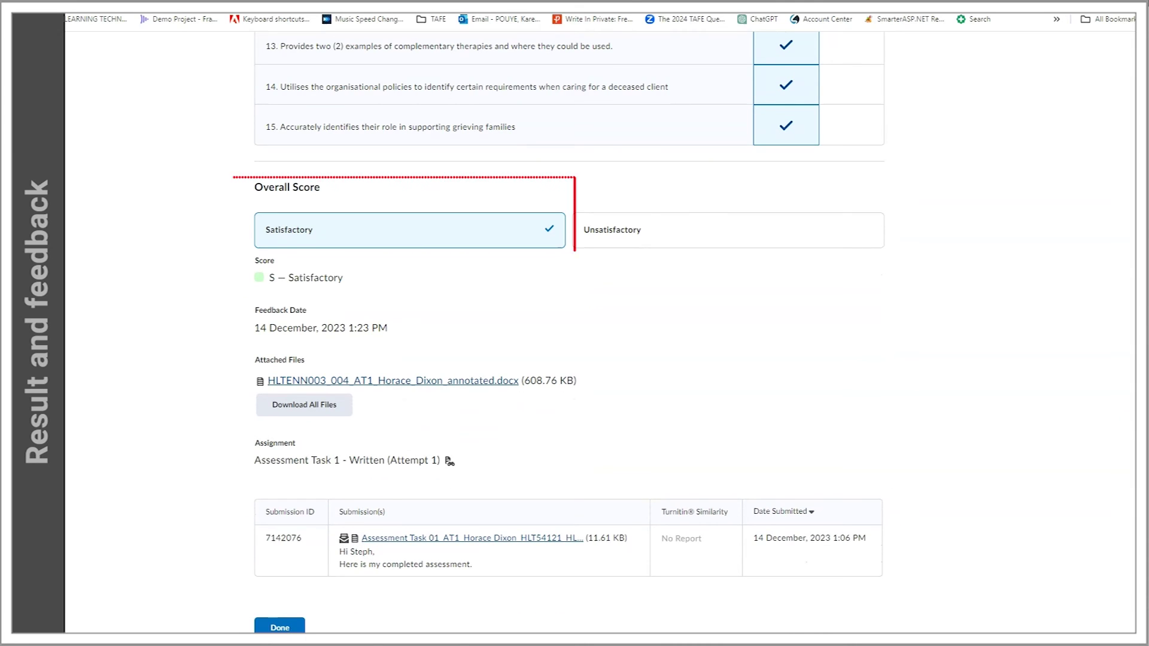